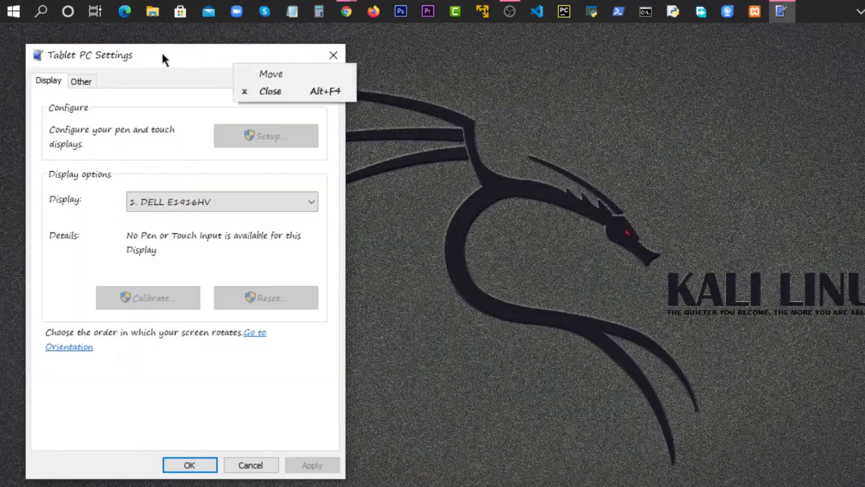
Step: Center Tablet PC Settings on its handedness options and list Control Panel items as small icons
drag(163, 56, 509, 72)
click(427, 96)
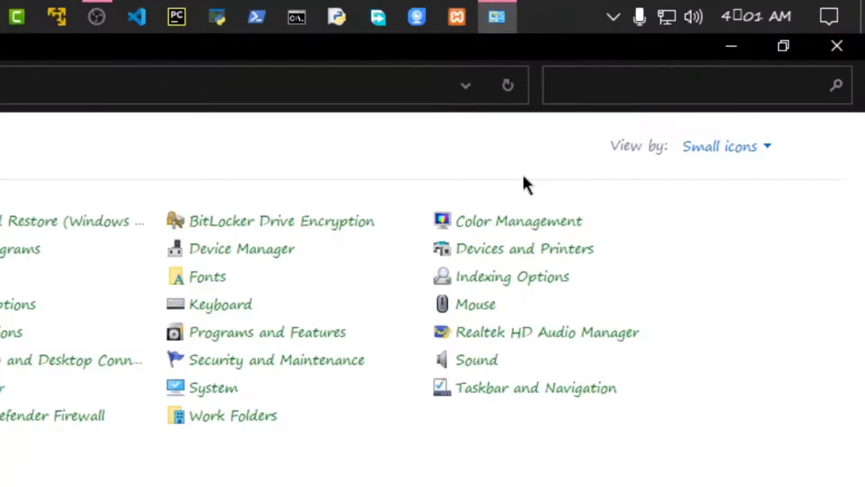
click(442, 152)
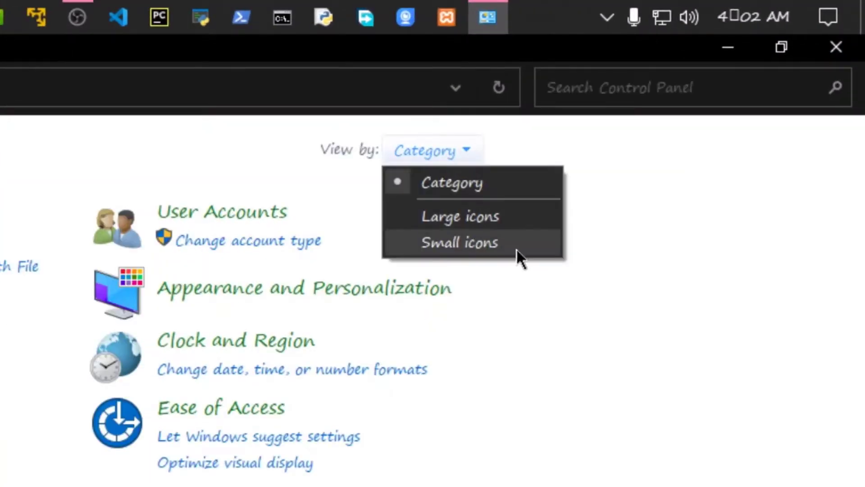
click(517, 248)
Step: Search Control Panel for 'mouse', clear the search, and open the Mouse settings
right_click(586, 87)
text(mo)
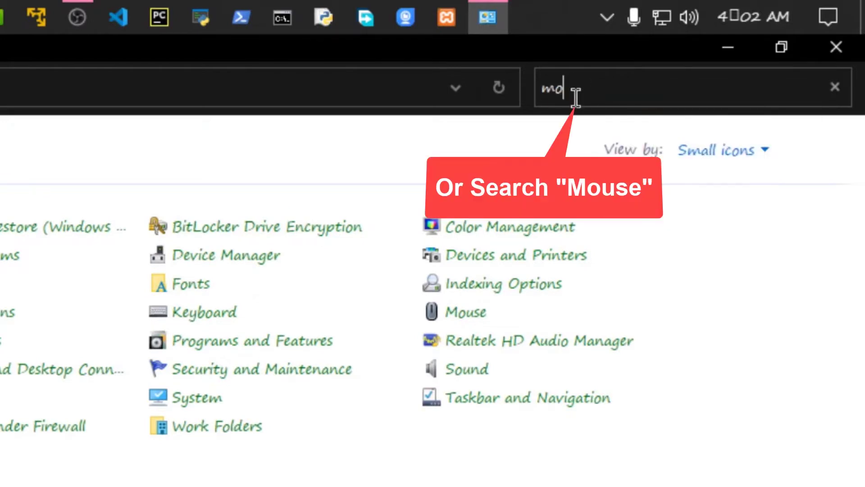
text(use)
key(alt+space)
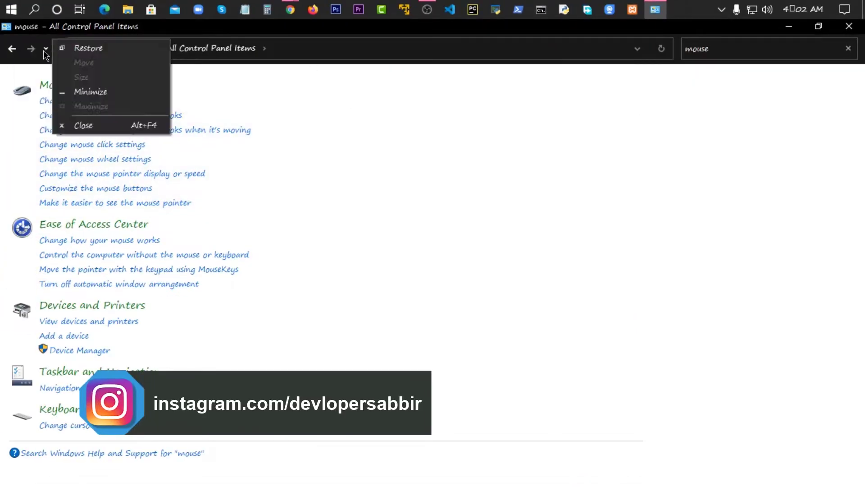
key(Escape)
key(Escape)
click(642, 173)
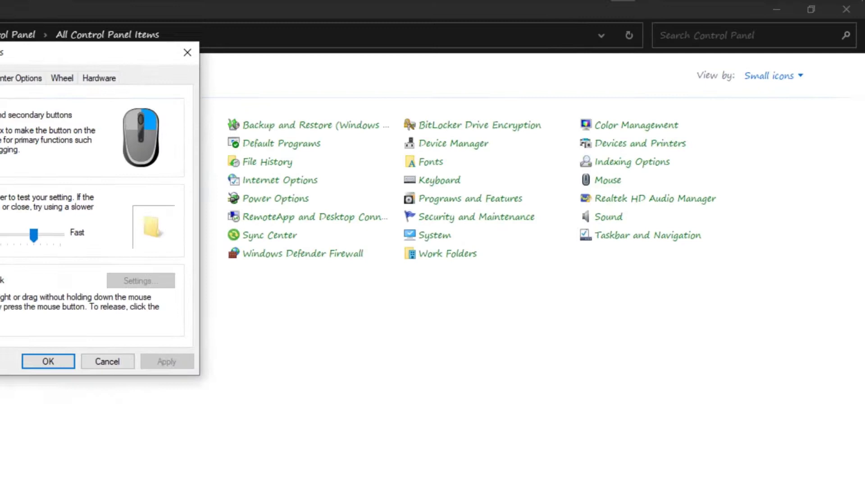
Step: Uncheck 'Switch primary and secondary buttons' in Mouse Properties, apply, and close it with OK
drag(180, 65, 529, 71)
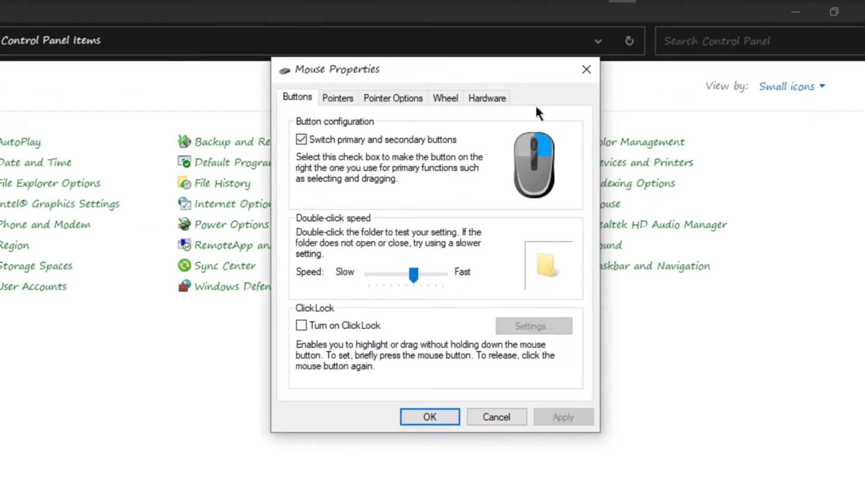
click(302, 142)
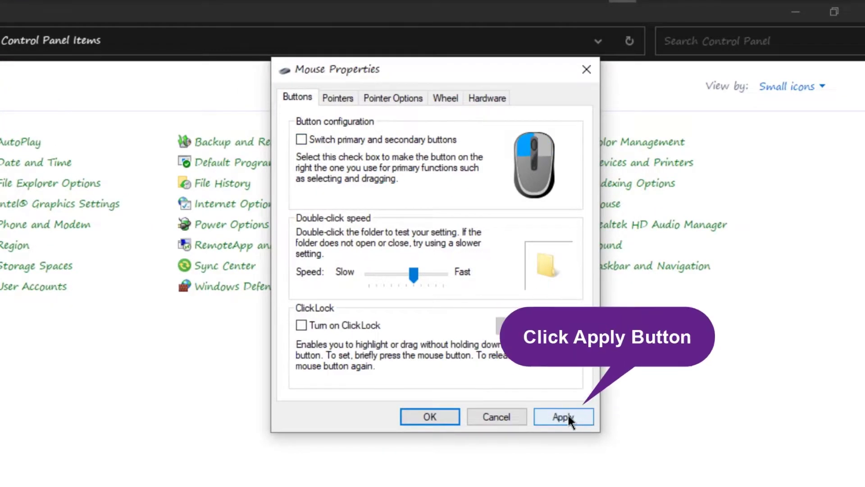
click(569, 415)
click(450, 417)
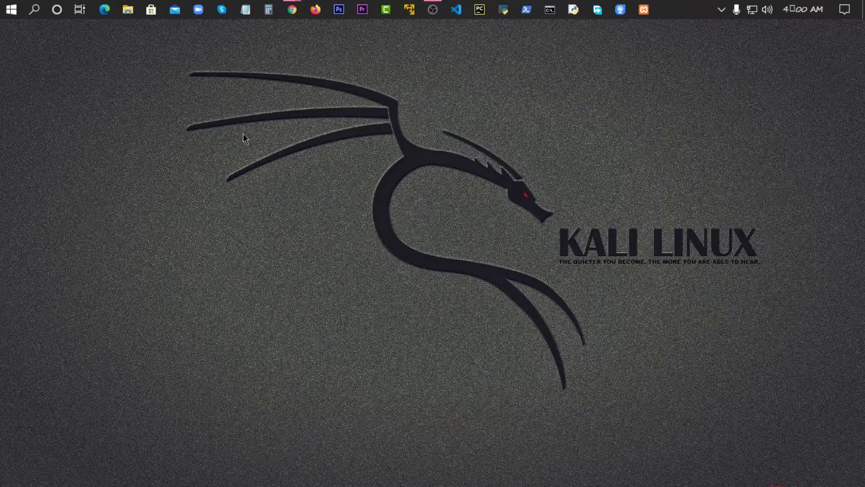
right_click(243, 133)
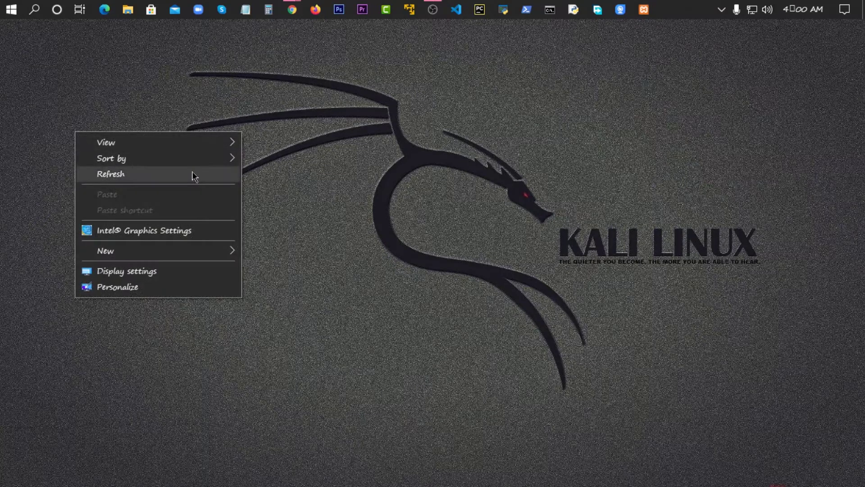
right_click(340, 123)
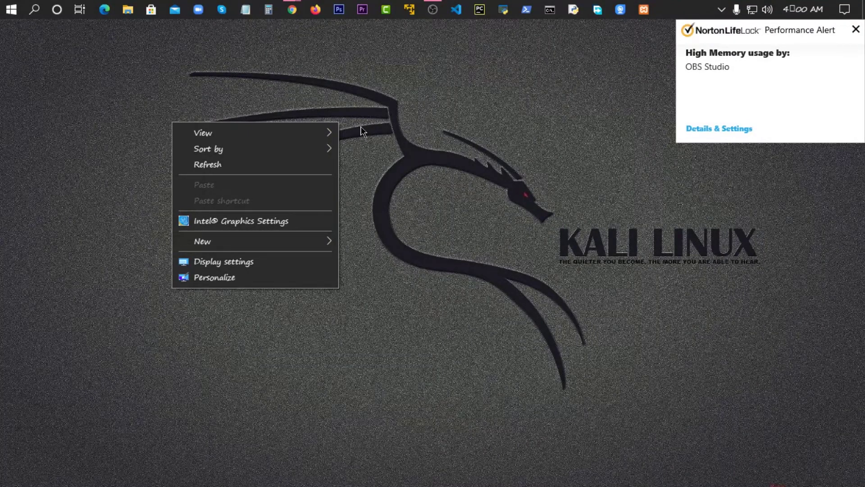
click(293, 165)
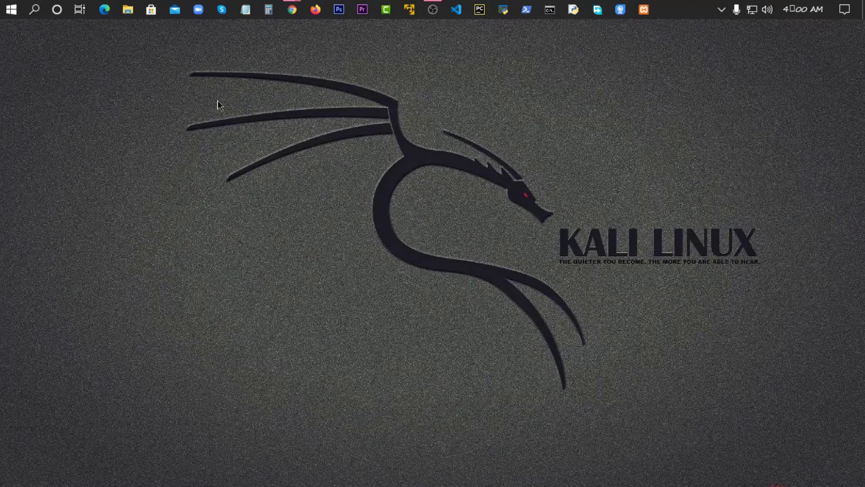
right_click(361, 126)
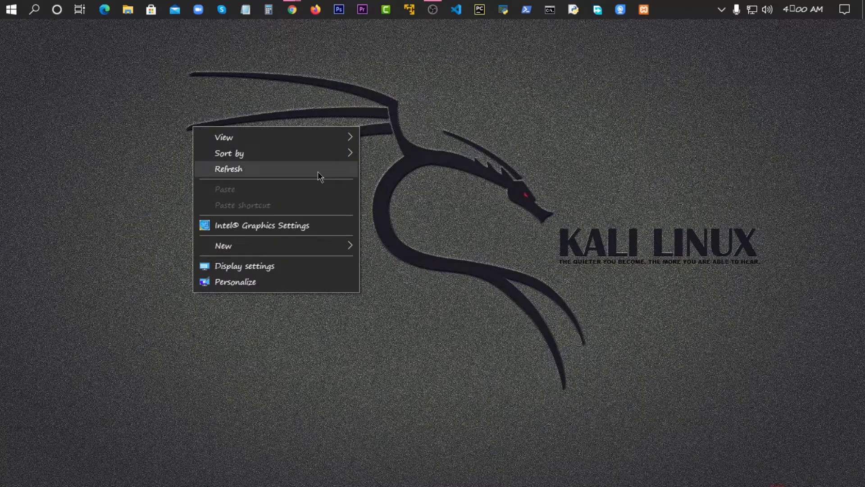
click(319, 176)
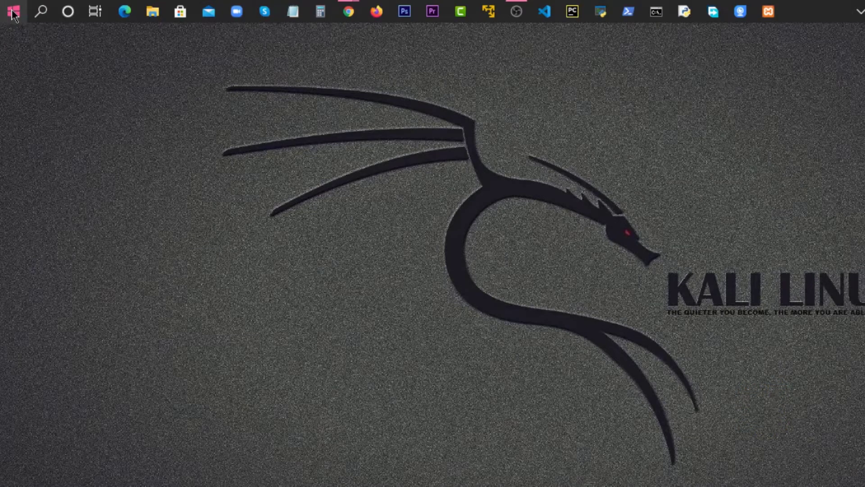
Step: Launch the Run box from the Start button's Win+X menu
right_click(14, 16)
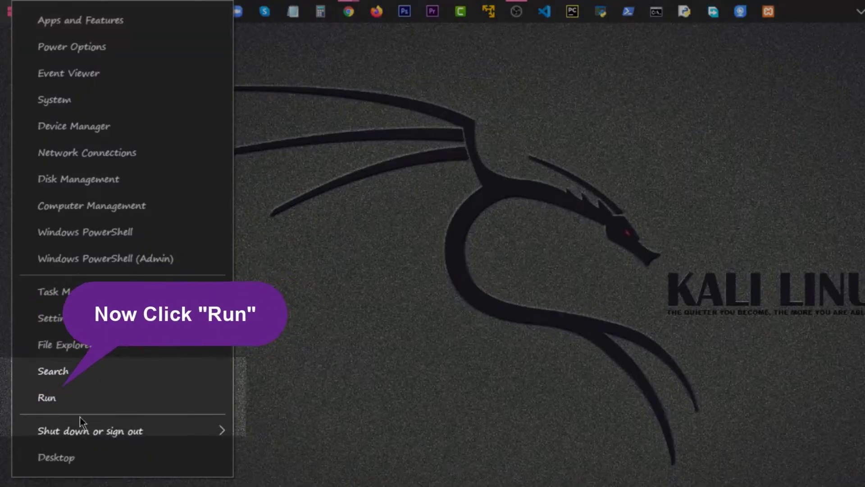
click(77, 400)
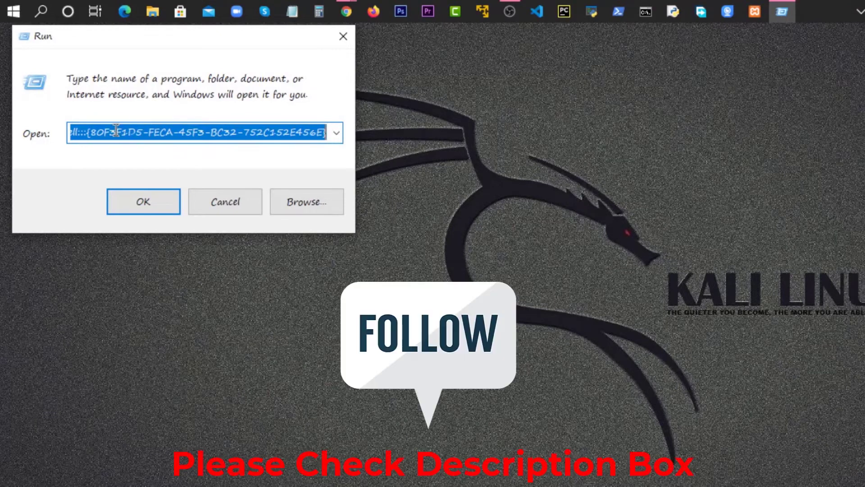
Step: Run the Tablet PC Settings command, then select Left-handed on the Other tab and apply
click(115, 204)
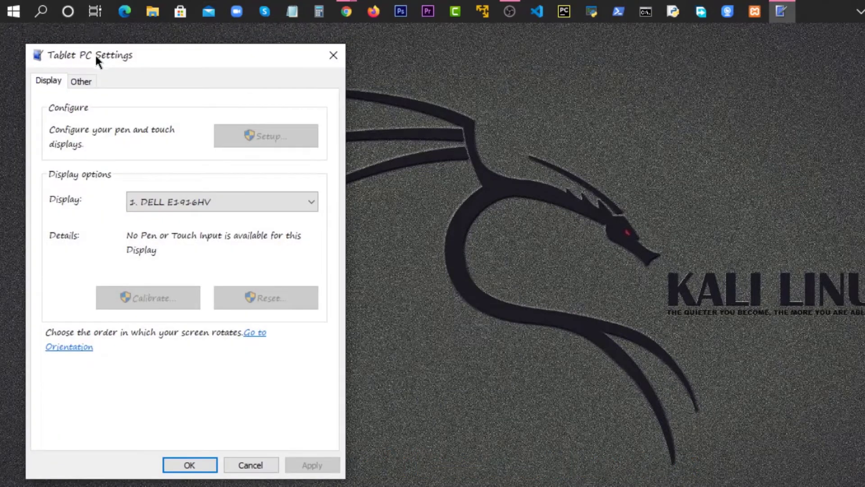
right_click(234, 65)
click(162, 50)
drag(162, 51, 508, 66)
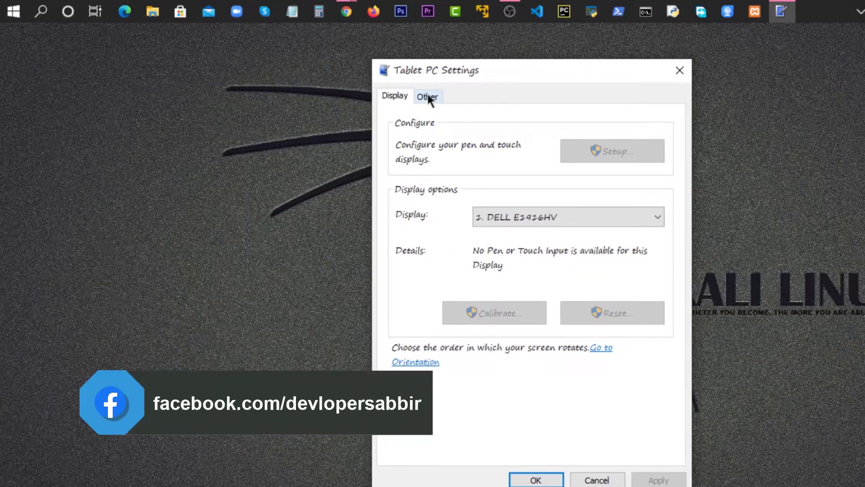
click(429, 96)
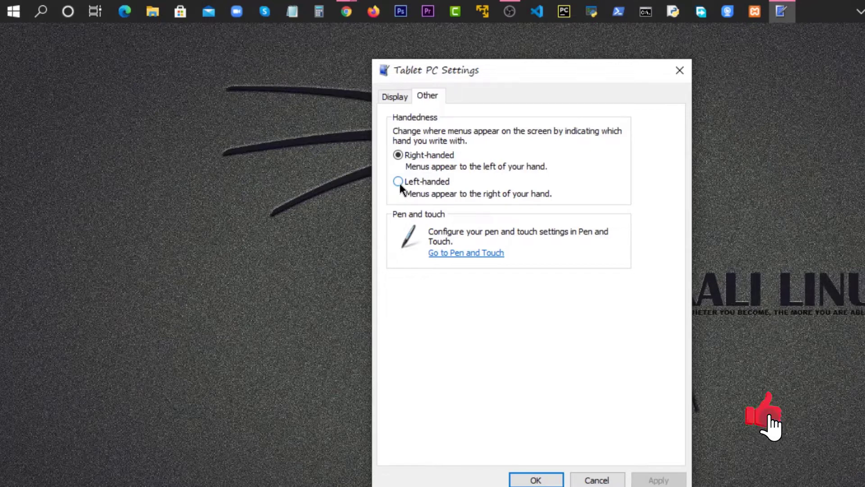
click(398, 181)
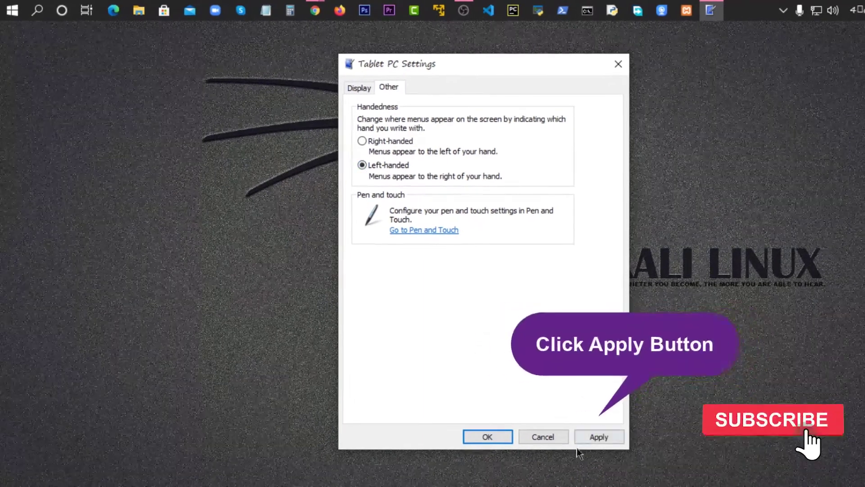
click(593, 436)
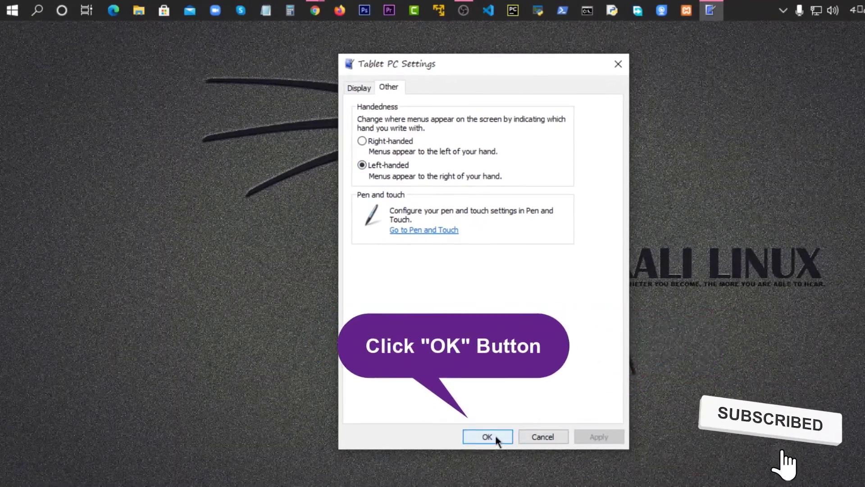
click(489, 436)
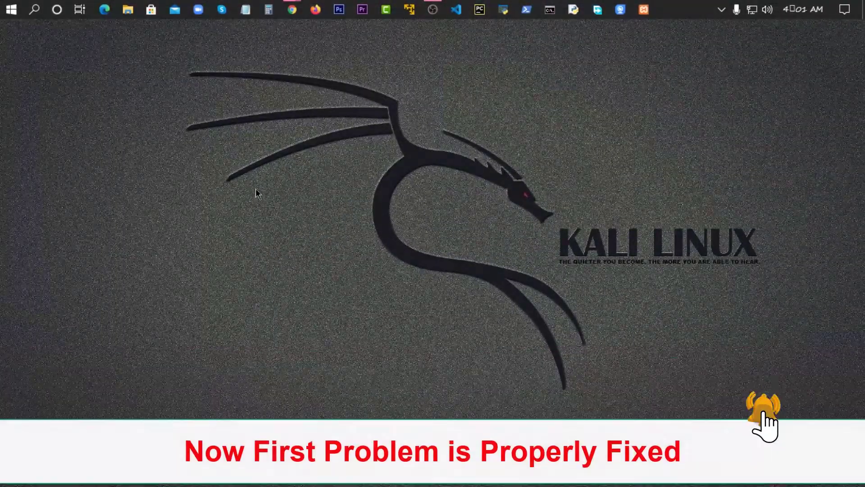
right_click(253, 185)
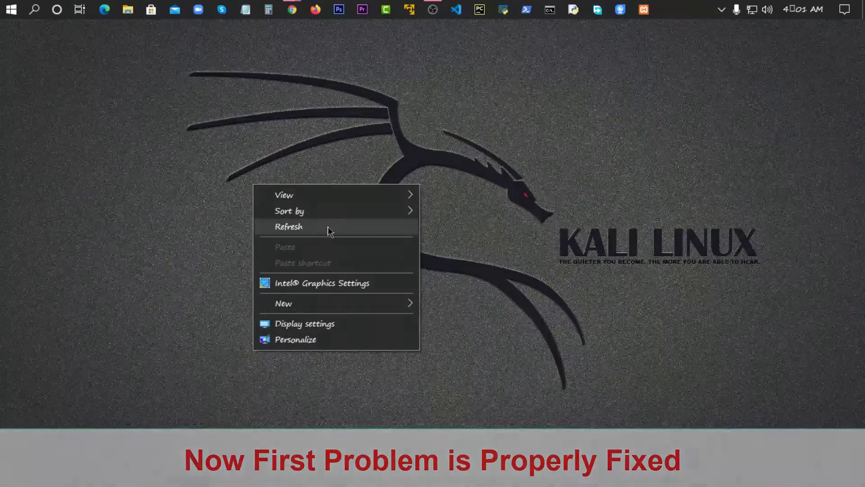
click(329, 227)
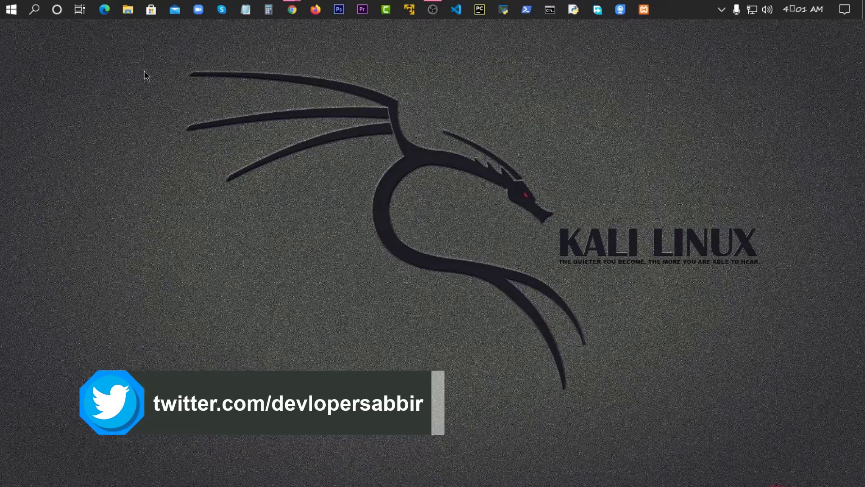
Step: Open Control Panel by searching 'control', then switch View by to Category and then Small icons
click(34, 9)
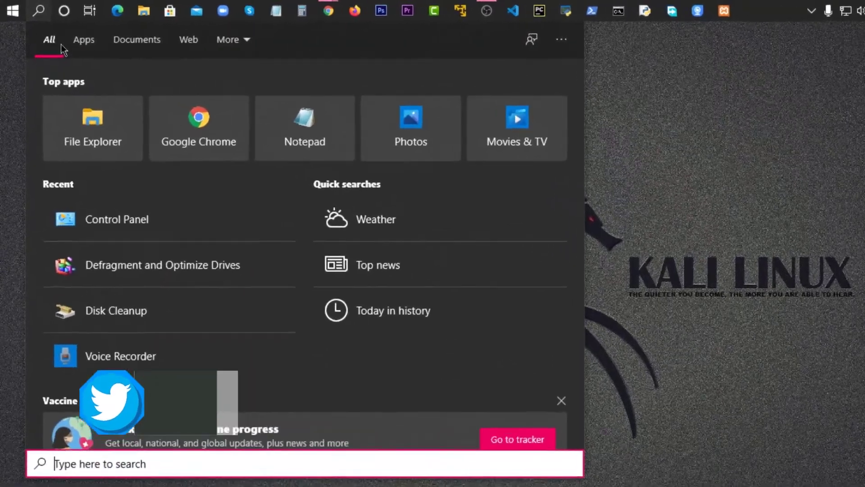
text(contr)
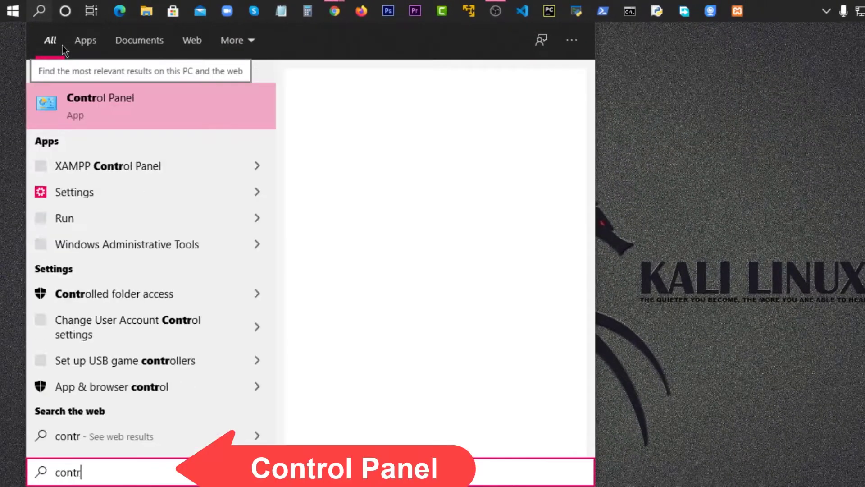
text(ol)
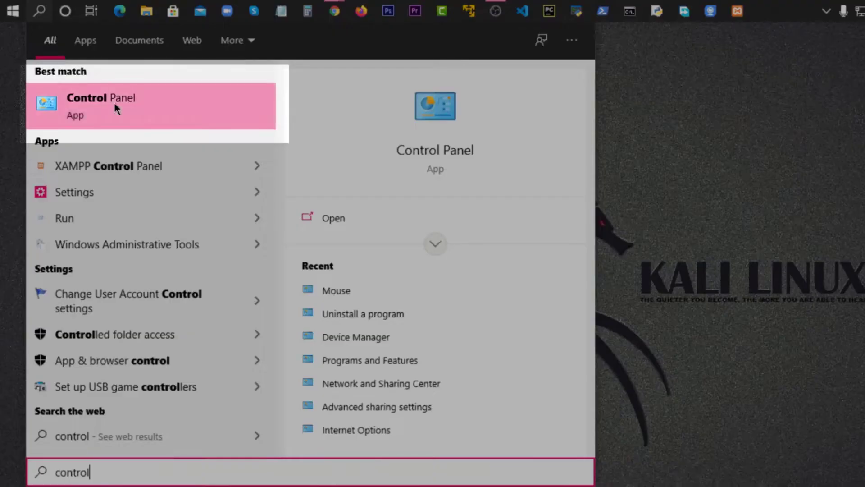
click(114, 102)
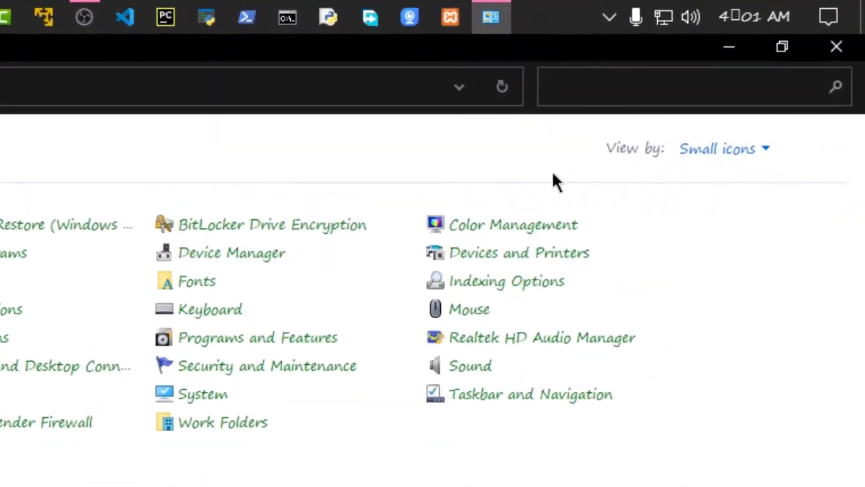
click(710, 150)
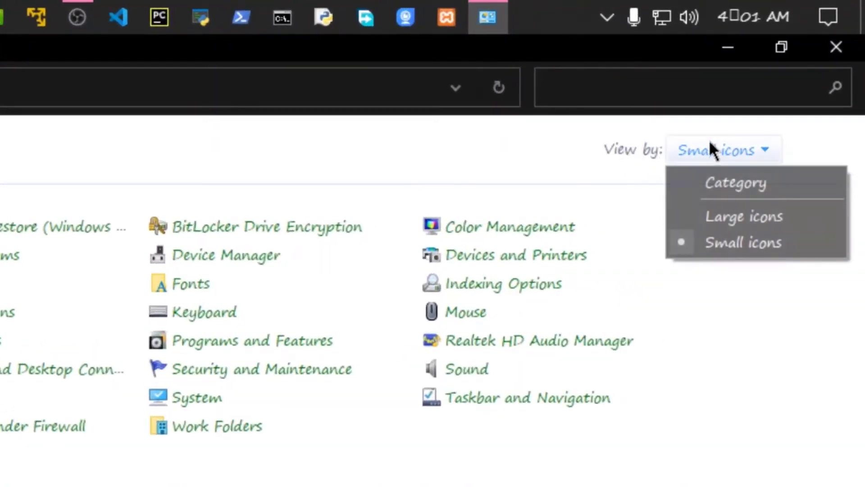
click(702, 185)
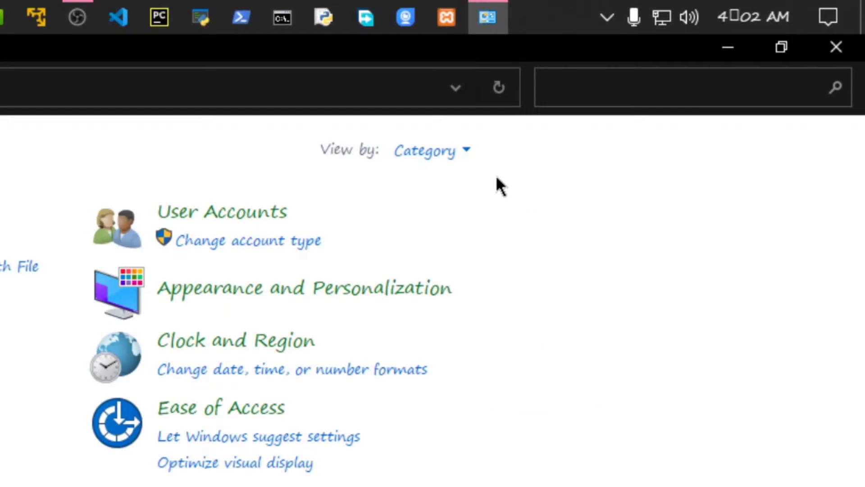
click(441, 150)
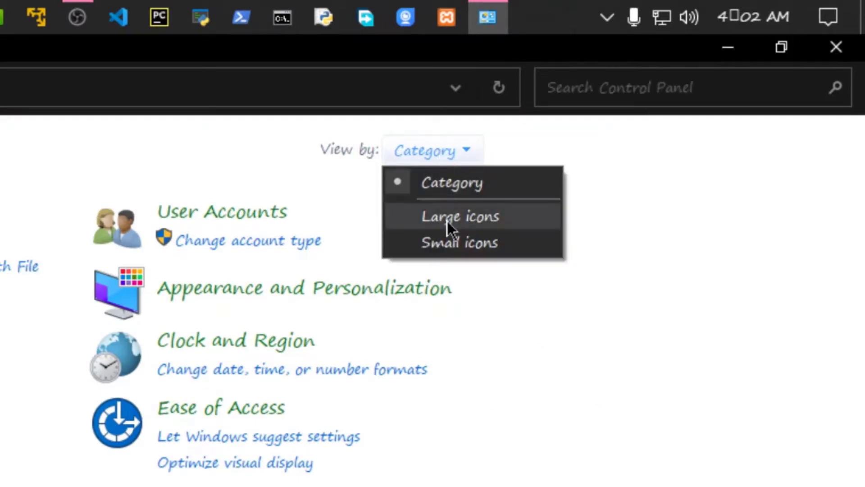
click(514, 245)
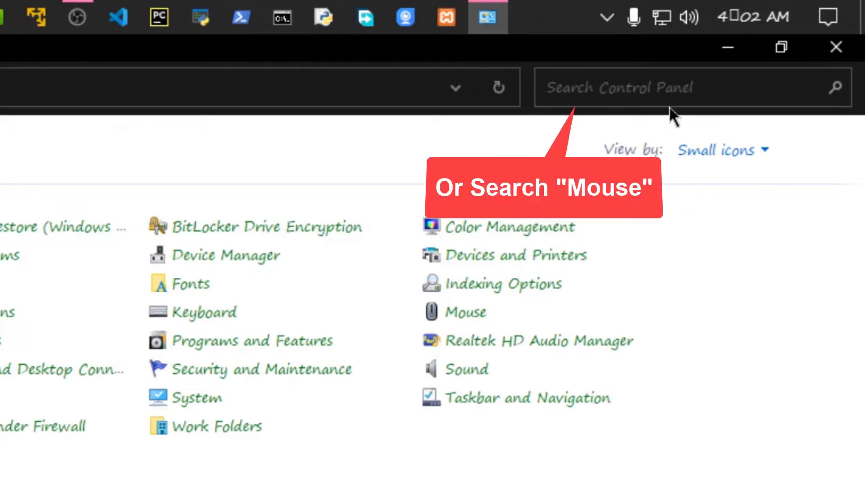
Step: Search Control Panel for 'mouse', then clear it back to the full item list
right_click(658, 93)
right_click(602, 93)
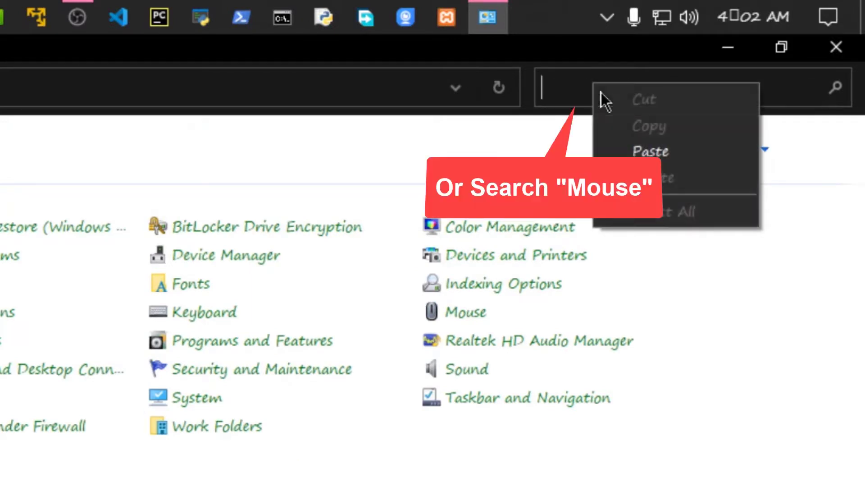
click(577, 94)
text(mouse)
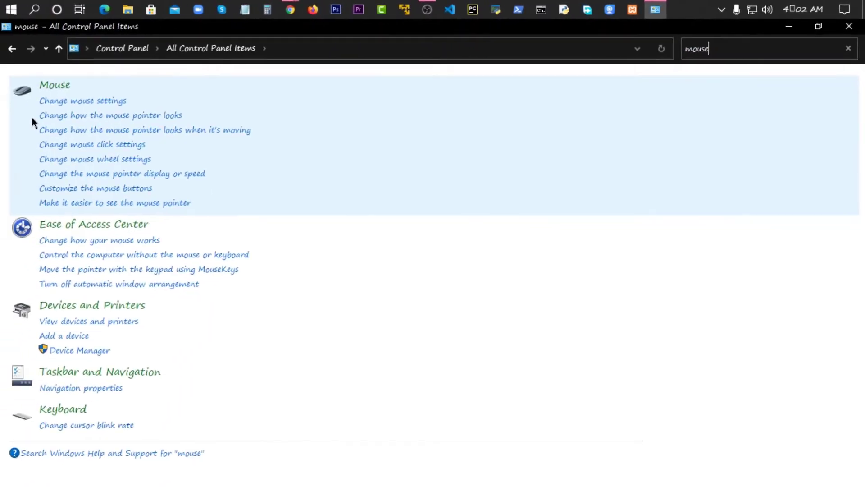
right_click(11, 50)
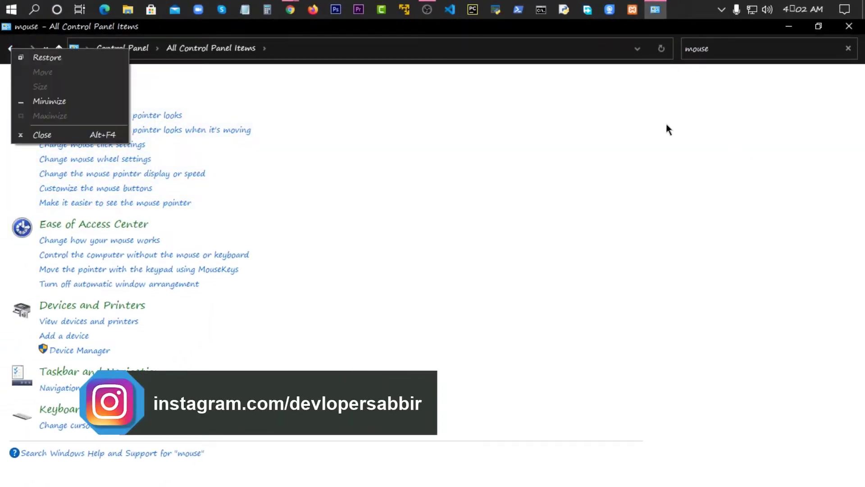
right_click(52, 42)
click(11, 49)
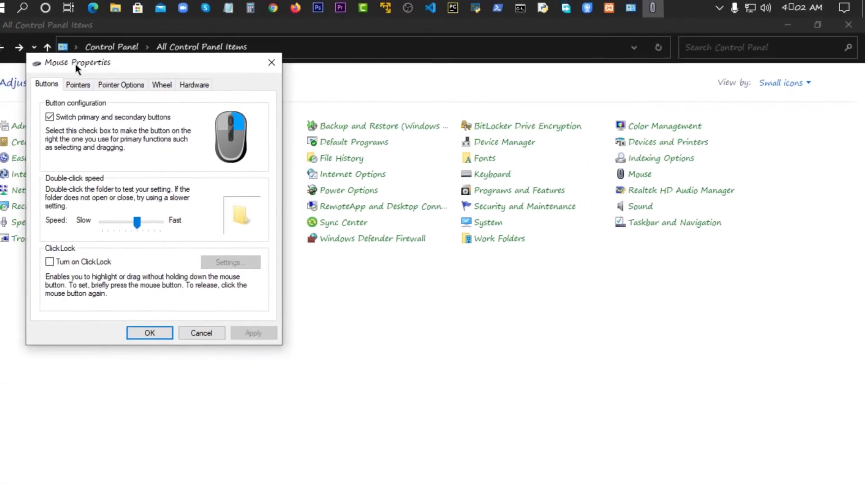
Step: Center Mouse Properties, uncheck 'Switch primary and secondary buttons', and apply
right_click(239, 64)
click(179, 59)
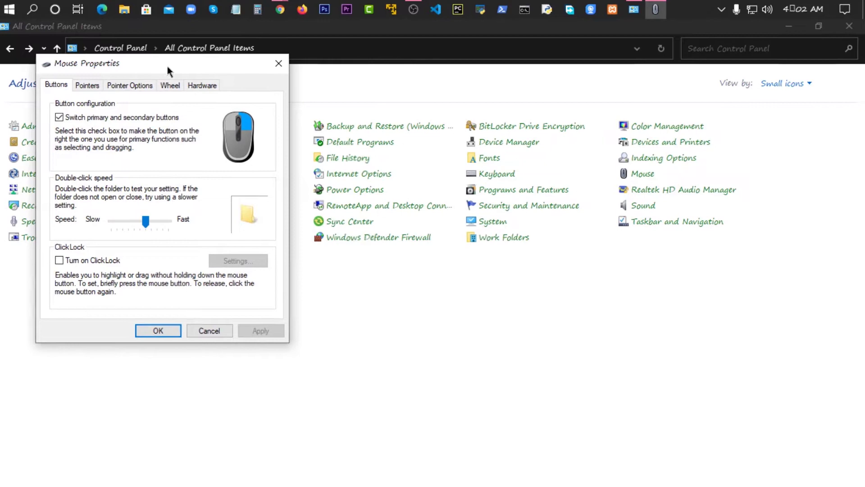
drag(167, 67, 443, 68)
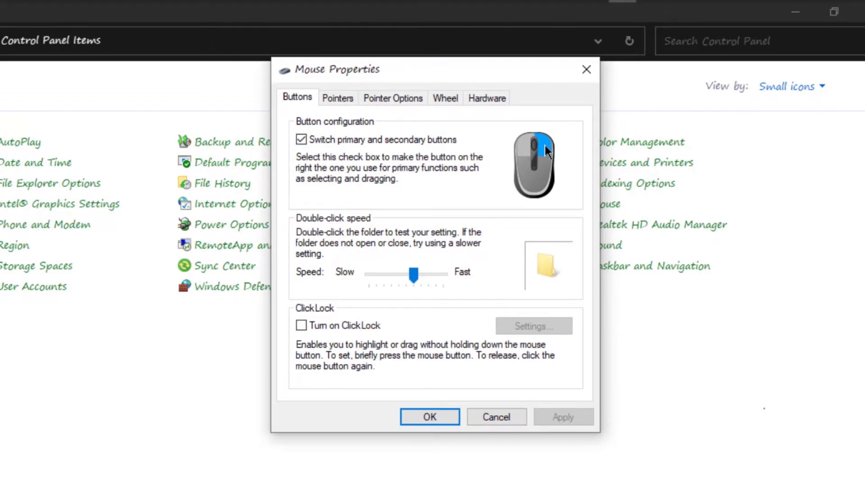
click(301, 139)
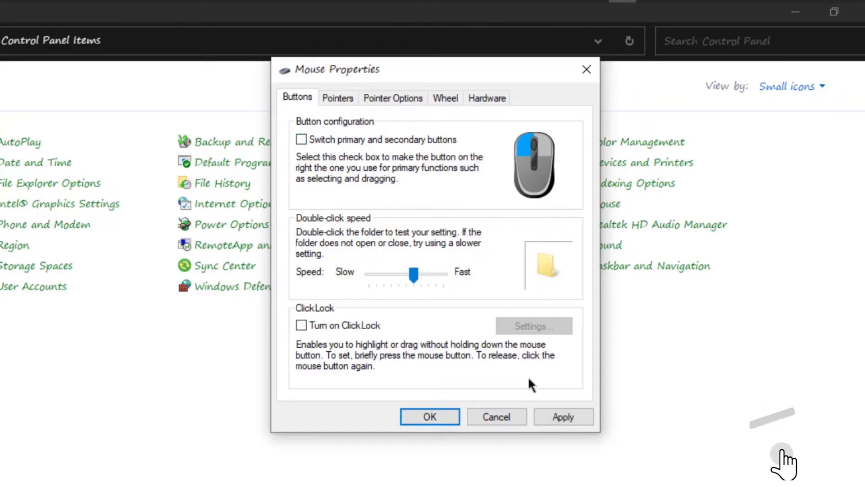
click(568, 412)
Step: Confirm Mouse Properties with OK, close Control Panel, and test right-clicking the desktop
click(430, 417)
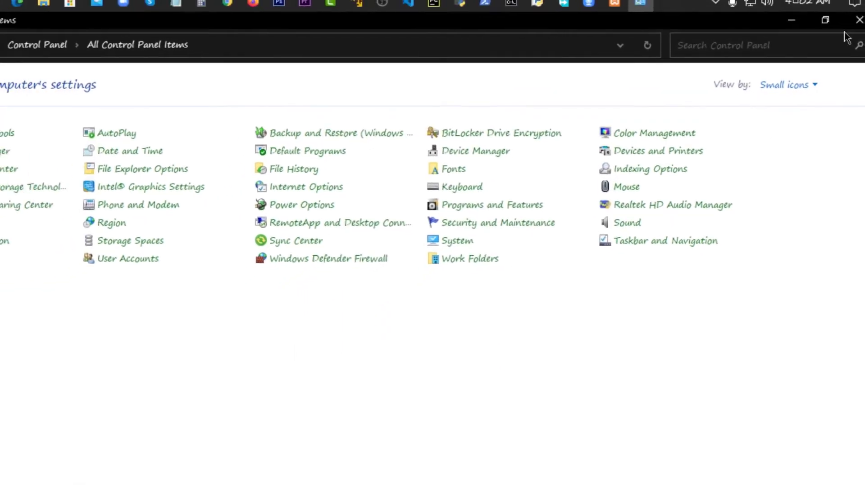
click(858, 19)
right_click(275, 144)
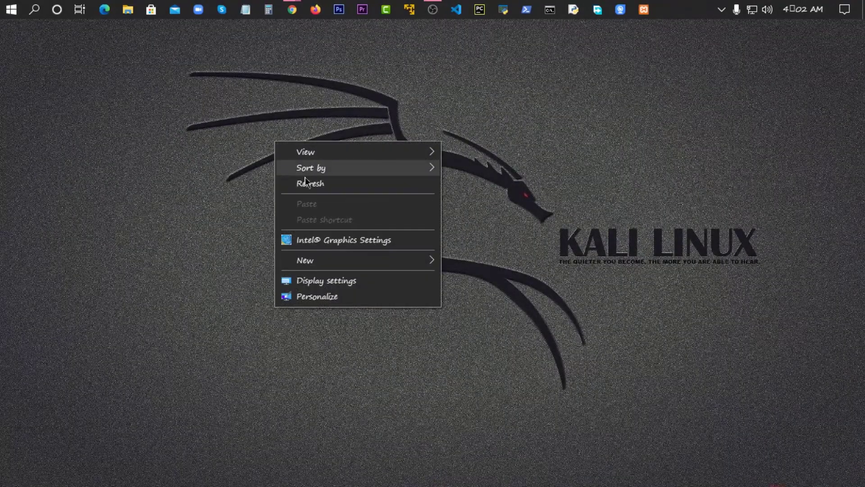
click(288, 181)
right_click(212, 151)
click(235, 192)
Step: Refresh the desktop several times from its right-click menu
right_click(221, 161)
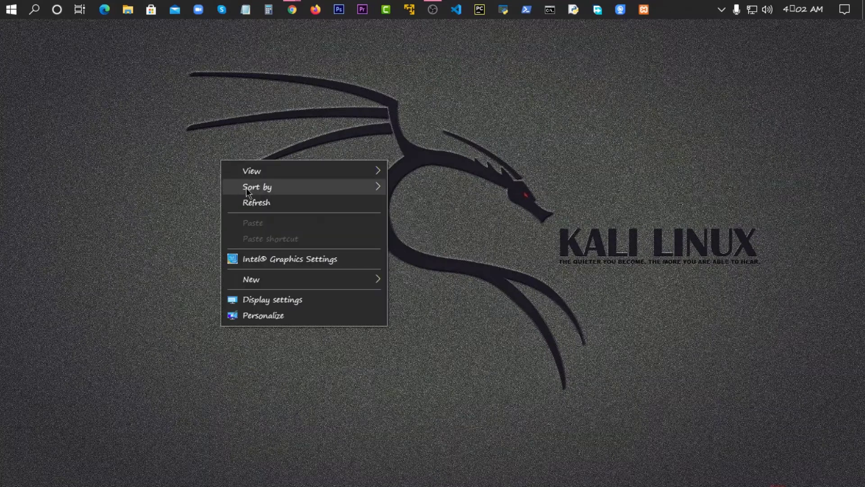
click(250, 201)
right_click(235, 182)
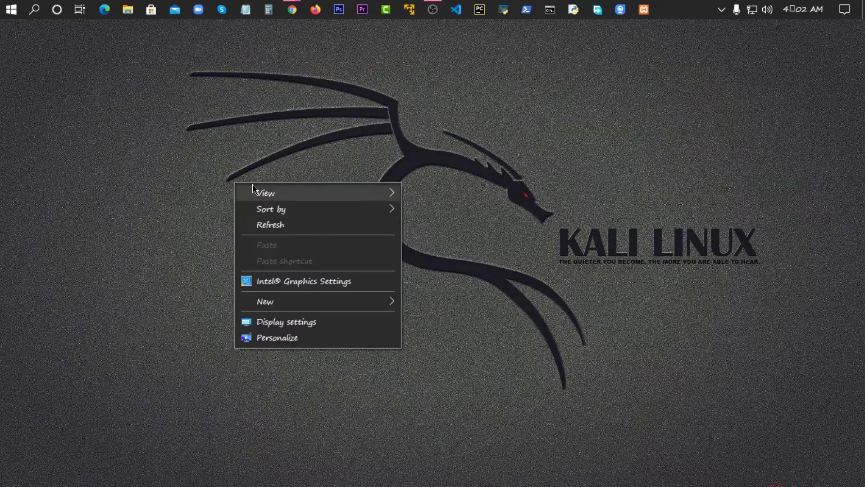
click(293, 227)
right_click(266, 135)
click(332, 179)
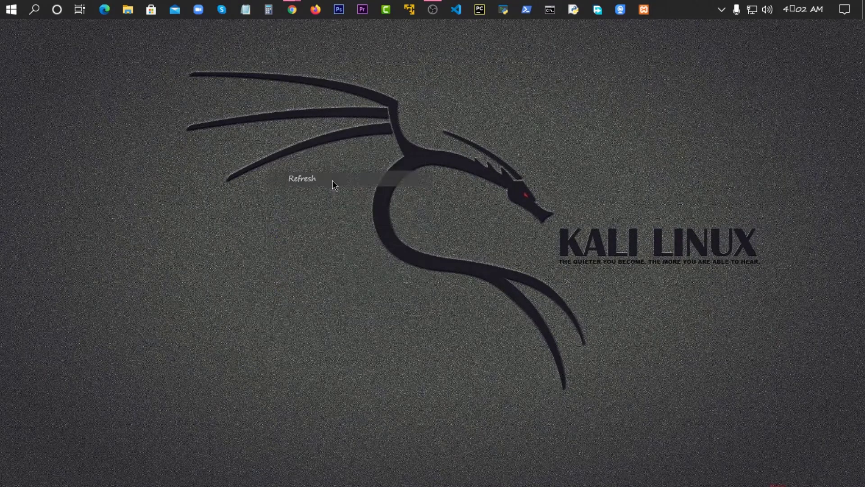